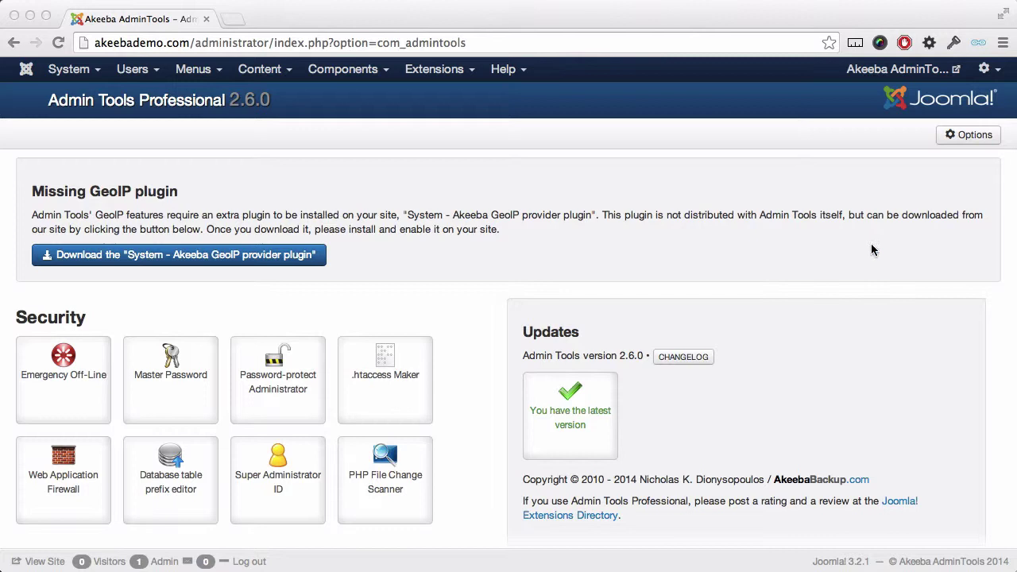
- Save the PHP File Change Scanner configuration with php, phps, php3 and inc file types
{"action": "left_click", "coordinate": [403, 474]}
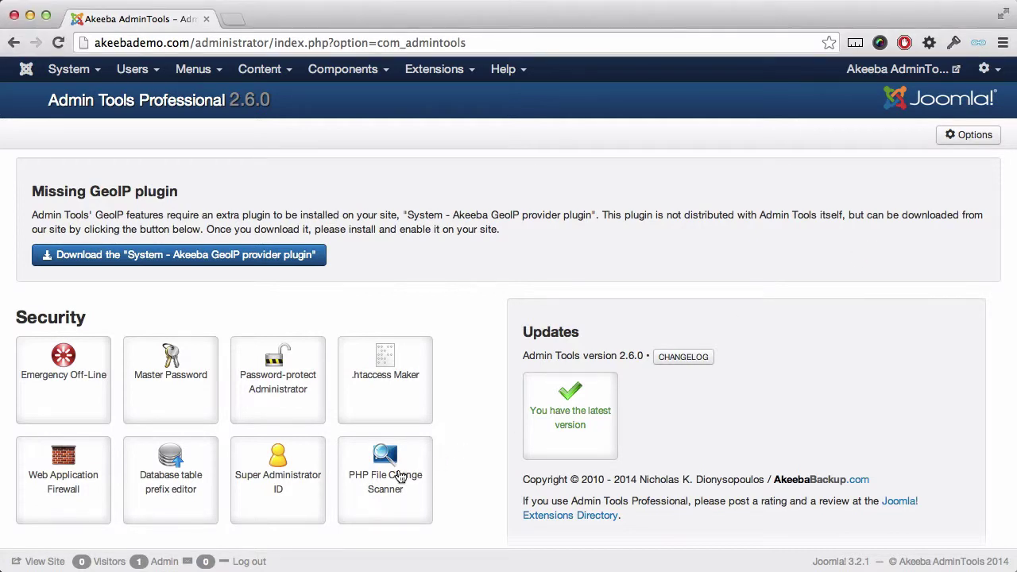
{"action": "left_click", "coordinate": [395, 477]}
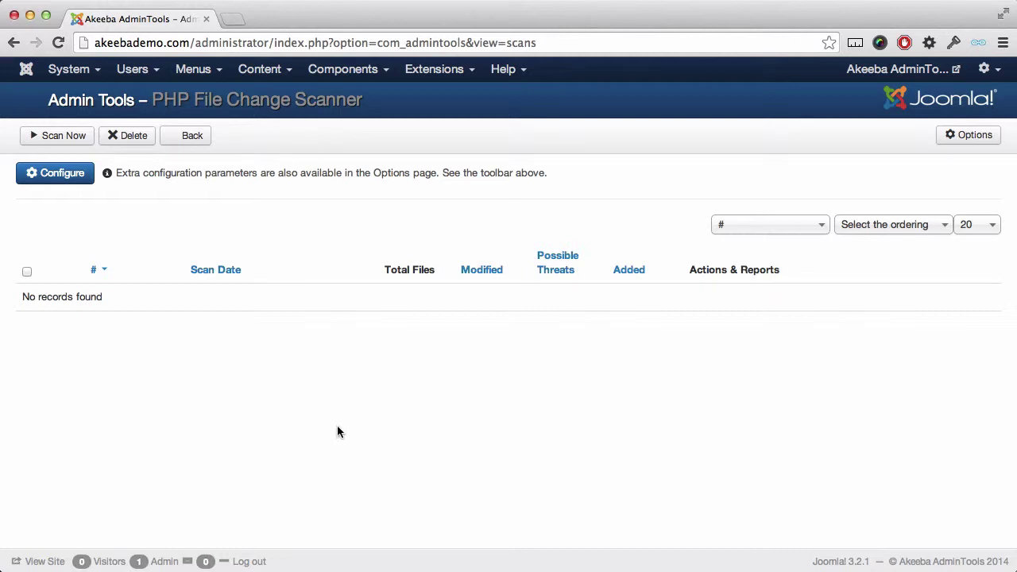
{"action": "left_click", "coordinate": [70, 177]}
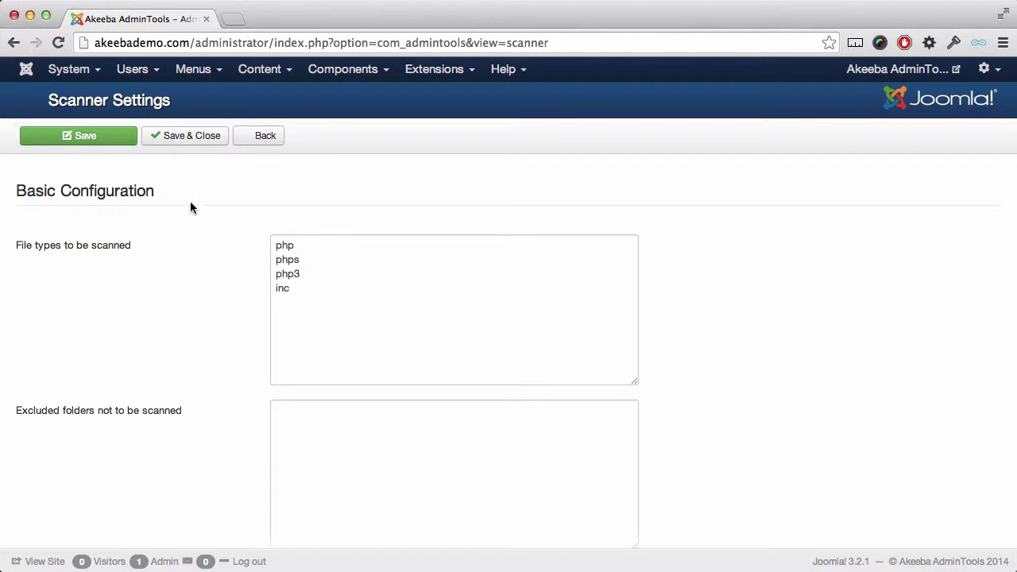
{"action": "left_click", "coordinate": [202, 146]}
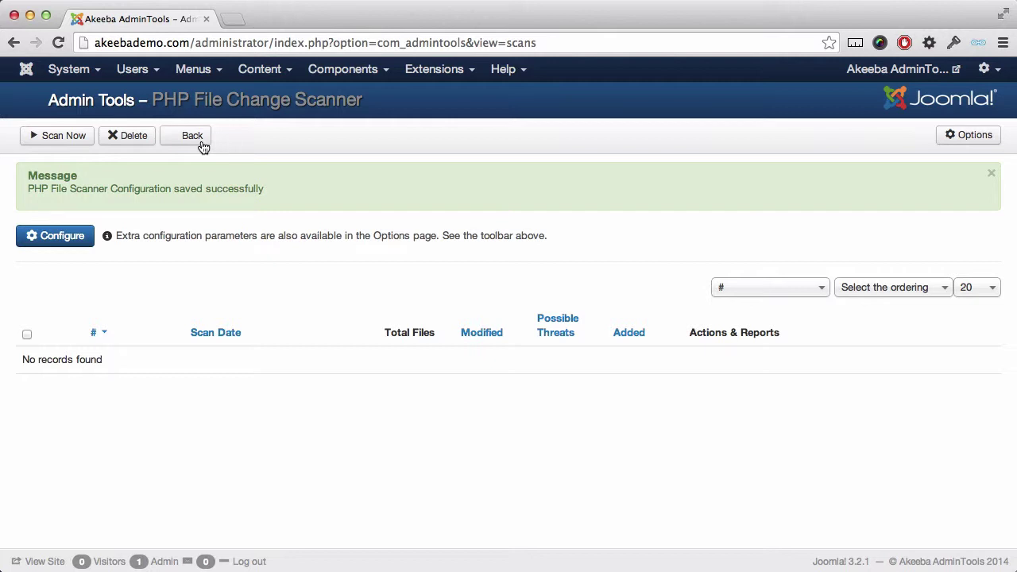
- Run the first file change scan, finding 2358 files and 59 possible threats
{"action": "left_click", "coordinate": [76, 143]}
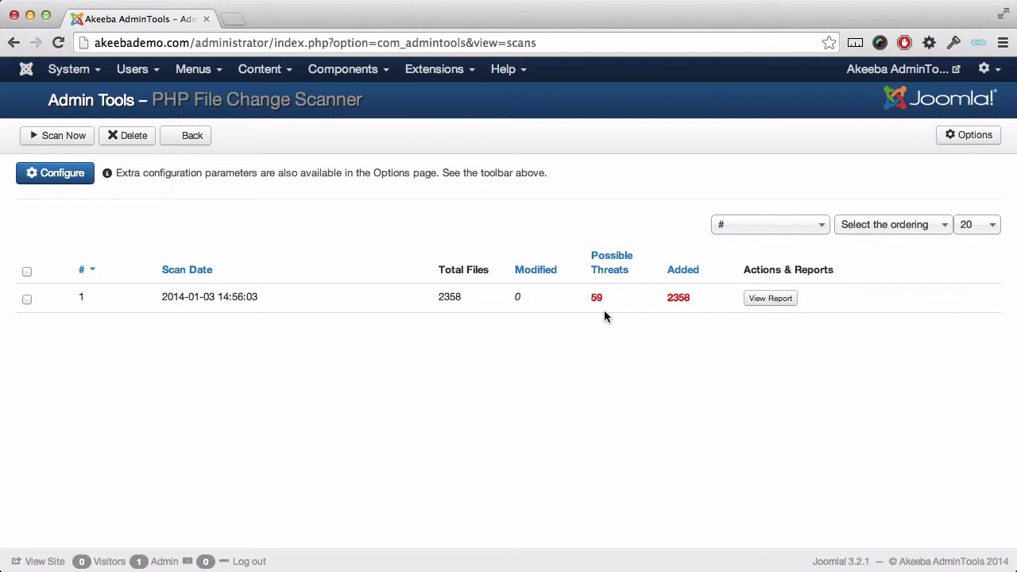
- Open the report for scan #1, showing new files ranked by threat score
{"action": "left_click", "coordinate": [770, 300]}
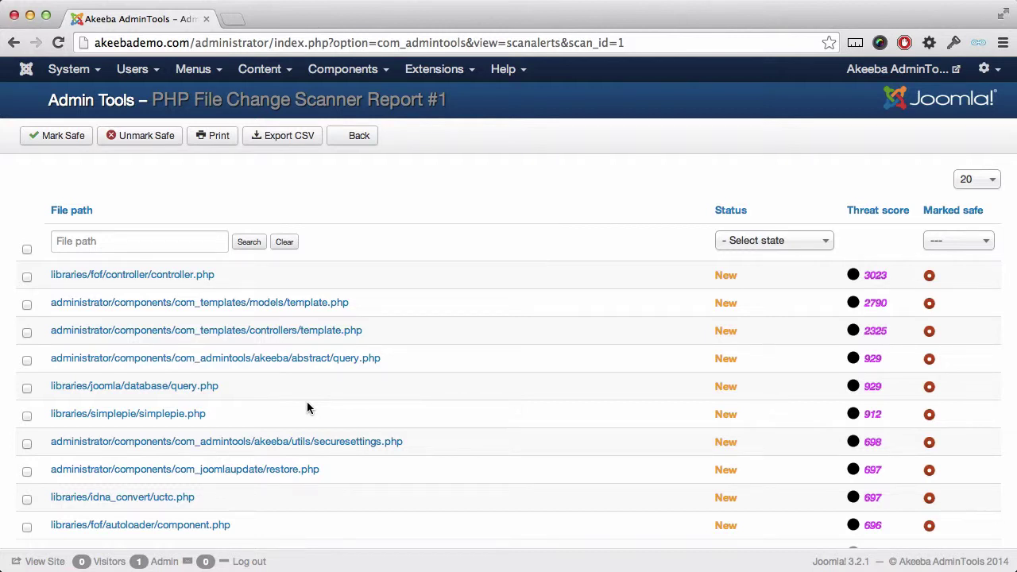
- Mark every file on the report's first page safe and move to page 2
{"action": "left_click", "coordinate": [27, 249]}
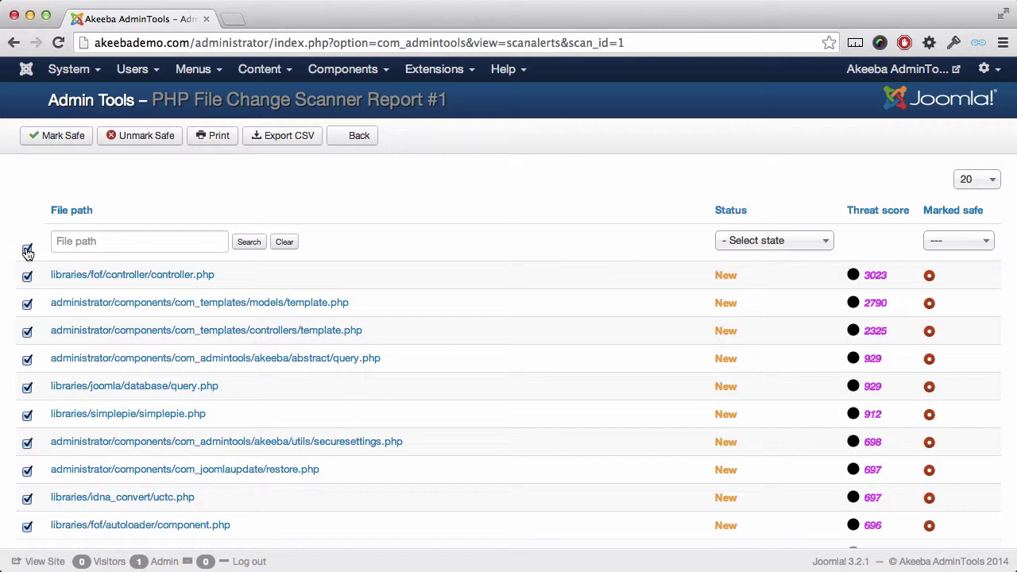
{"action": "left_click", "coordinate": [70, 145]}
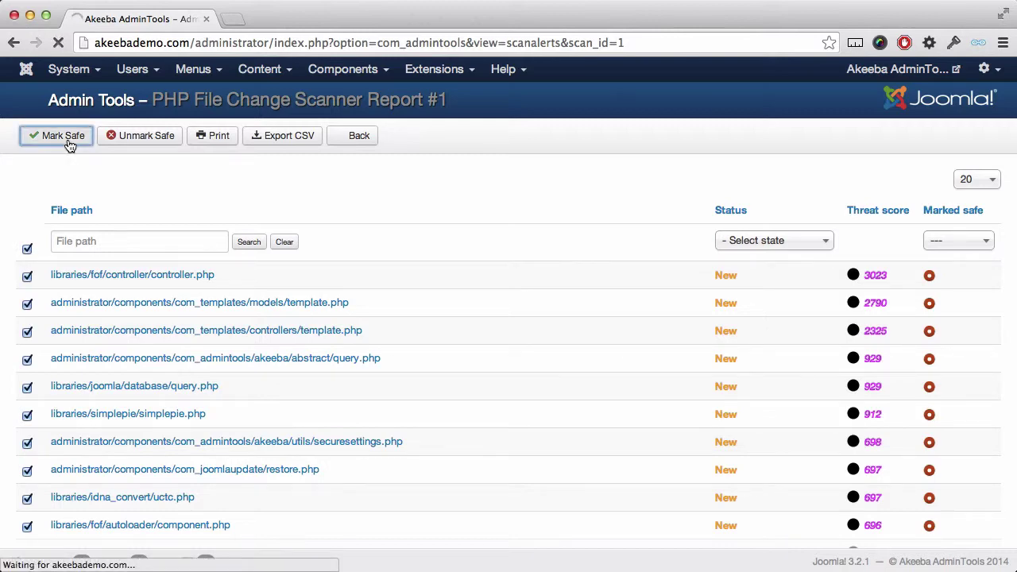
{"action": "scroll", "coordinate": [129, 361], "scroll_direction": "down", "scroll_amount": 5}
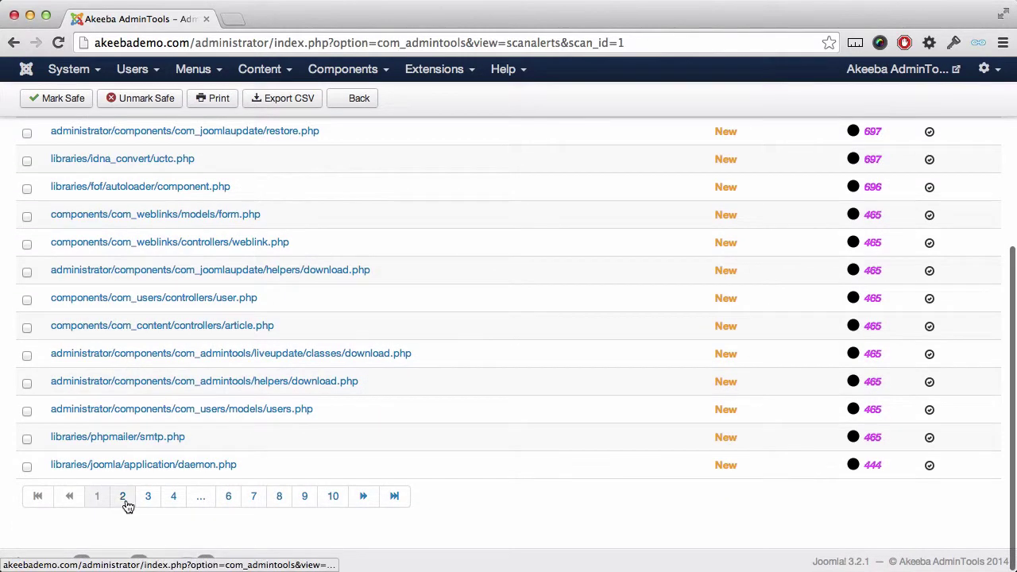
{"action": "left_click", "coordinate": [124, 500]}
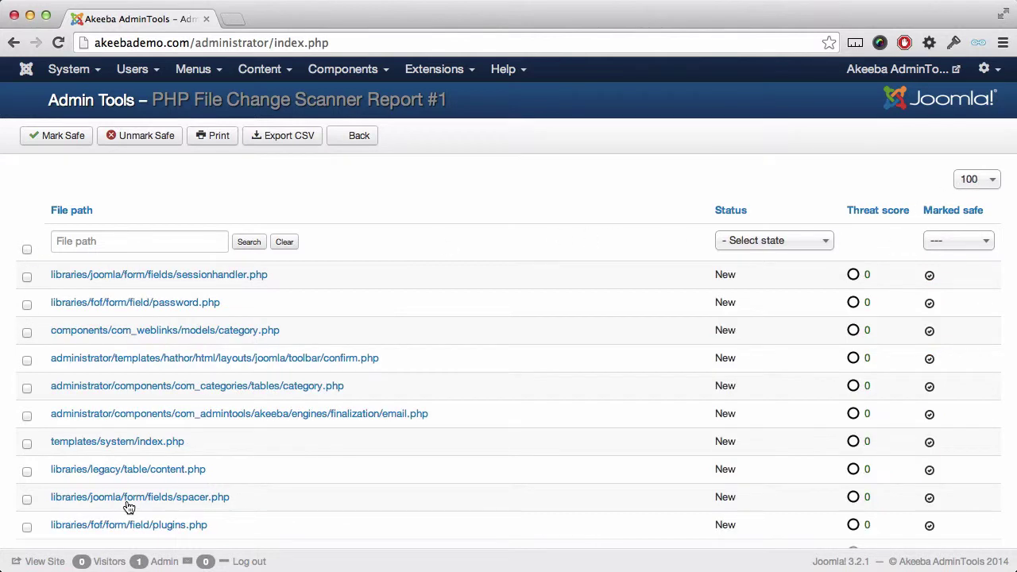
- Return from Report #1 to the PHP File Change Scanner scan list
{"action": "left_click", "coordinate": [364, 139]}
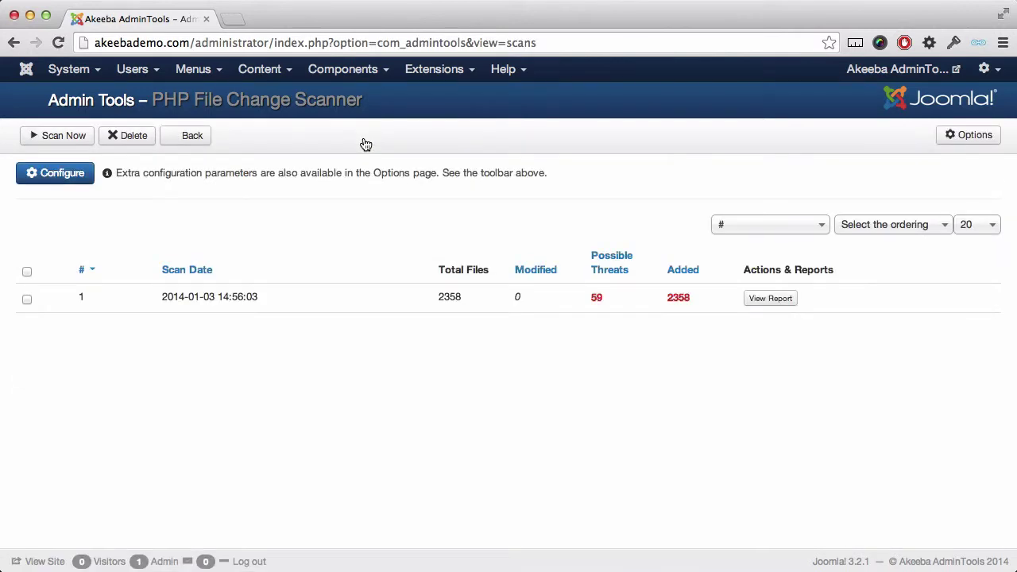